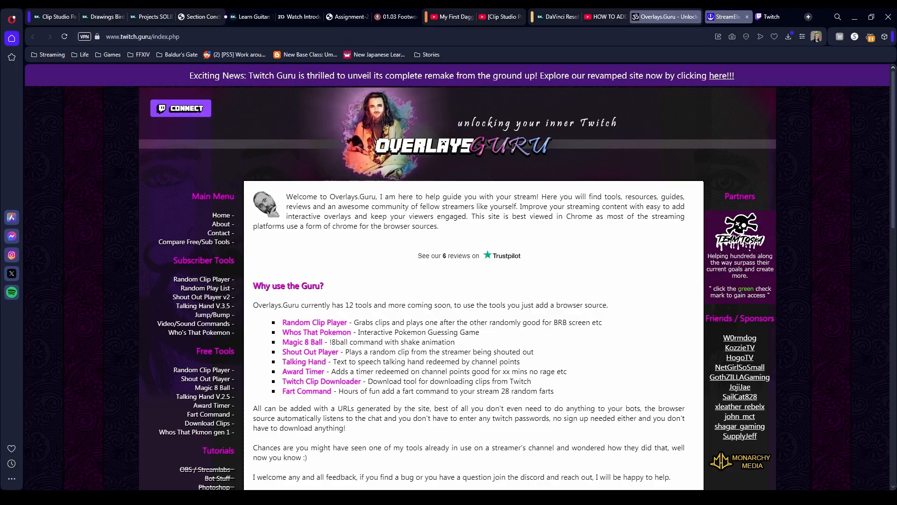
- Connect the Twitch account to Overlays.Guru and authorize GuruLogin's access to it
left_click(730, 15)
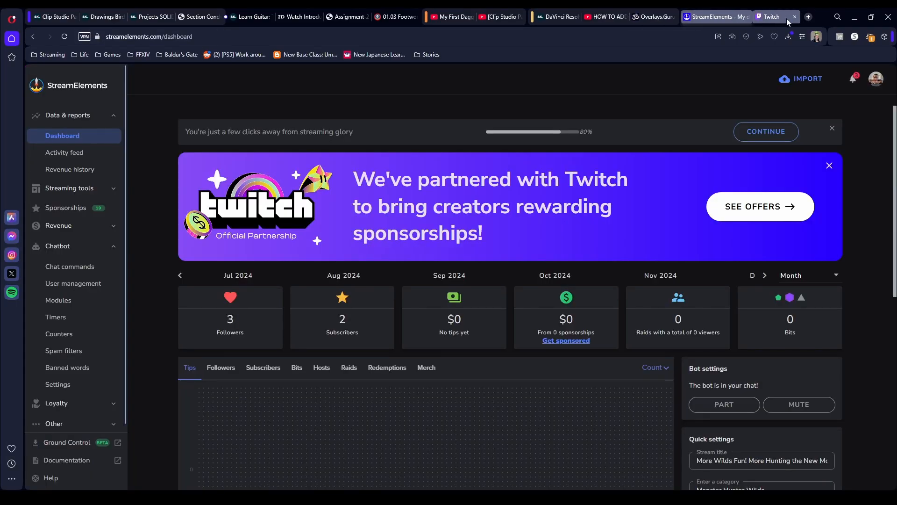
left_click(769, 15)
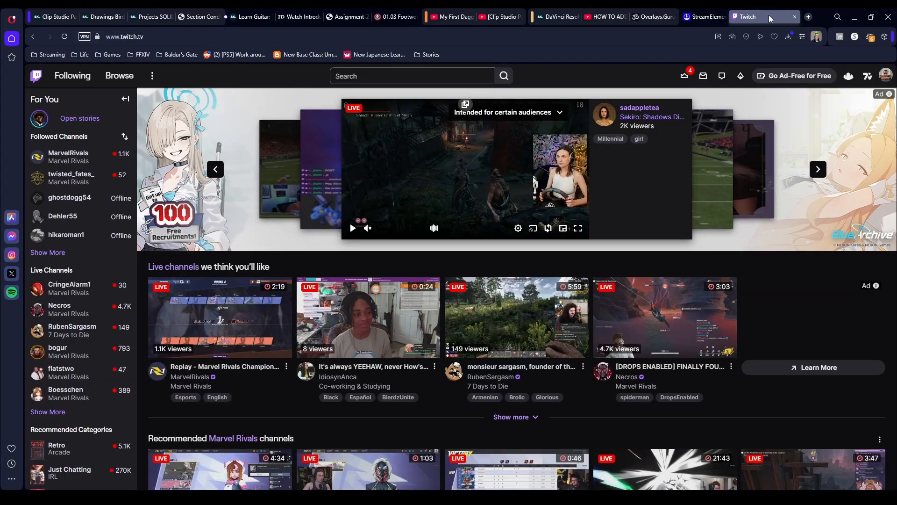
left_click(656, 15)
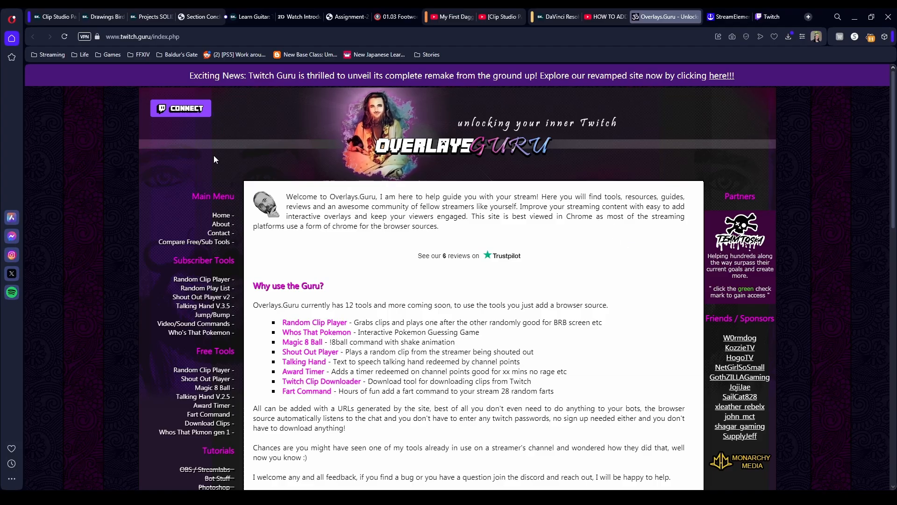
left_click(174, 110)
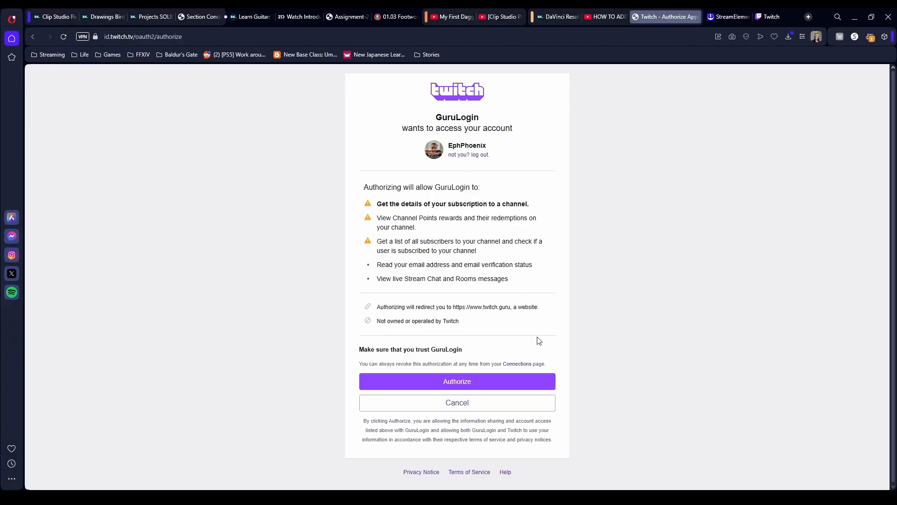
left_click(470, 384)
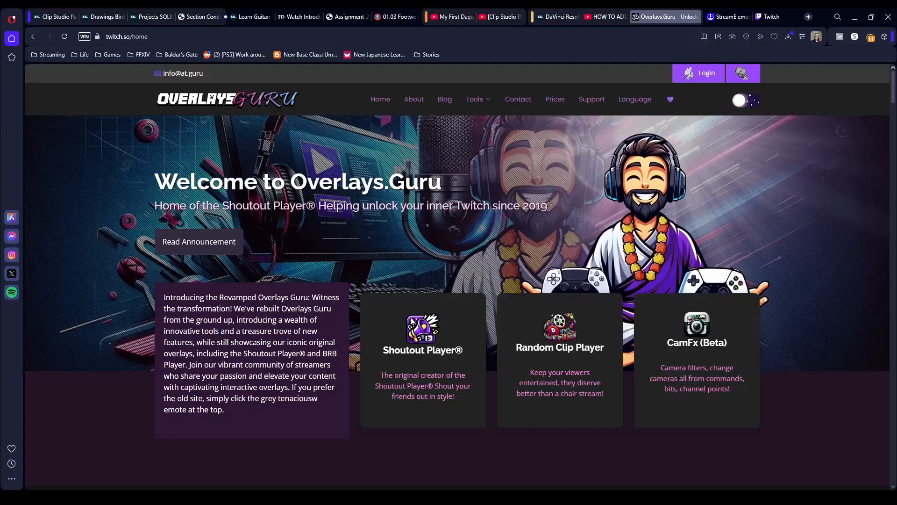
- Open the Shoutout Player tool from the Tools / Overlays section of the Overlays.Guru home page
scroll(422, 371, "down", 8)
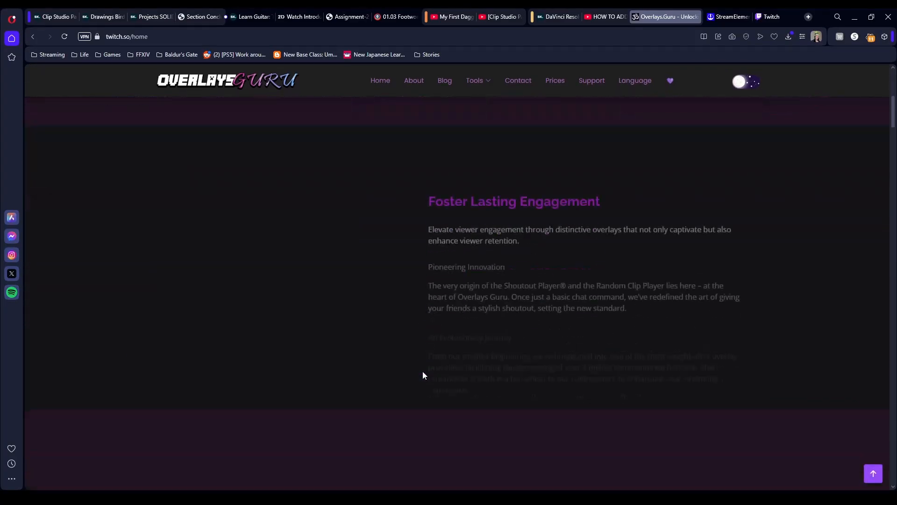
scroll(425, 369, "down", 9)
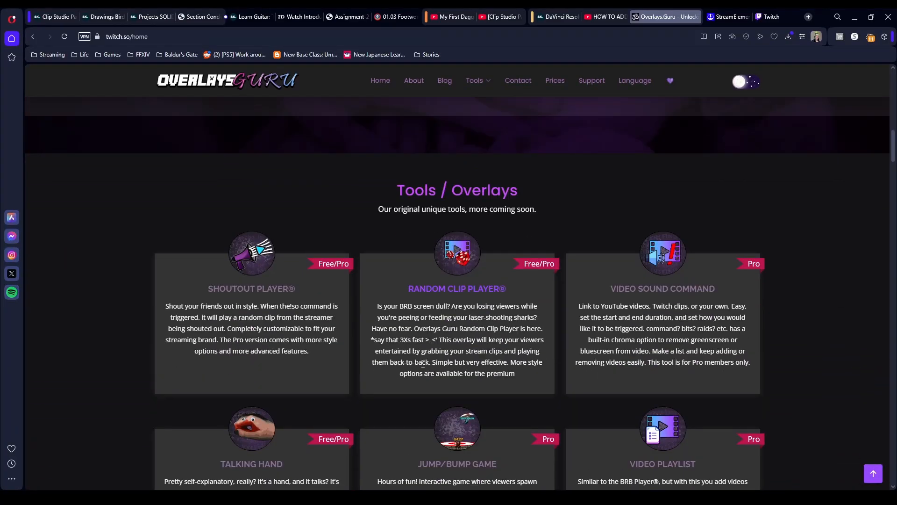
scroll(424, 364, "down", 1)
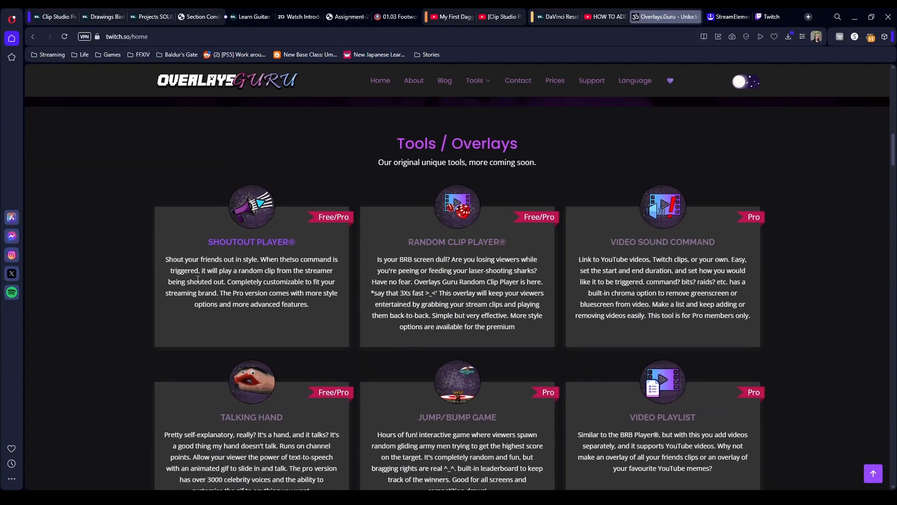
left_click(235, 246)
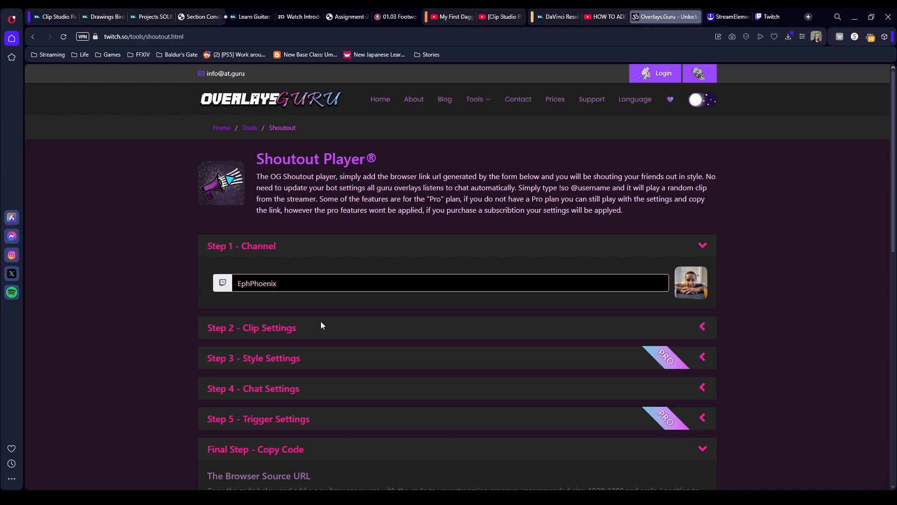
- Review the Shoutout Player's clip settings, trying the profile-image fallback option off and on, and collapse the section
left_click(321, 333)
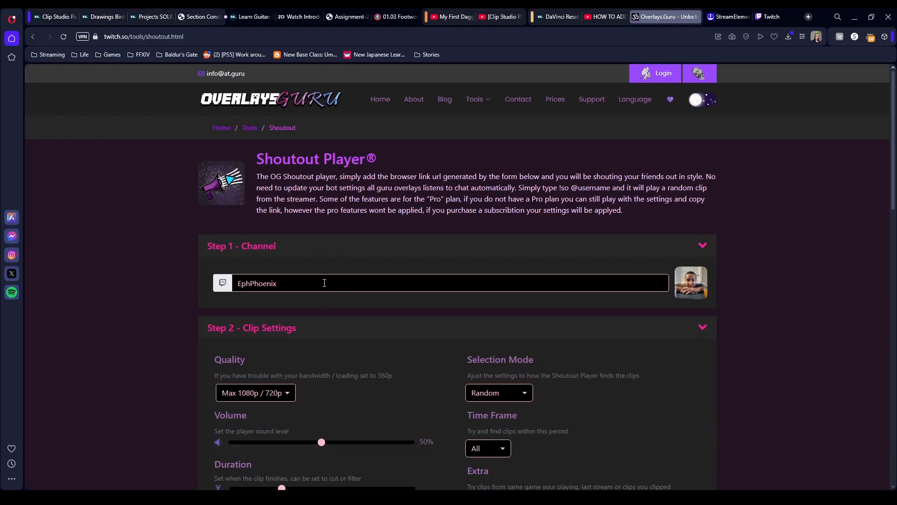
scroll(325, 276, "down", 2)
scroll(325, 274, "down", 3)
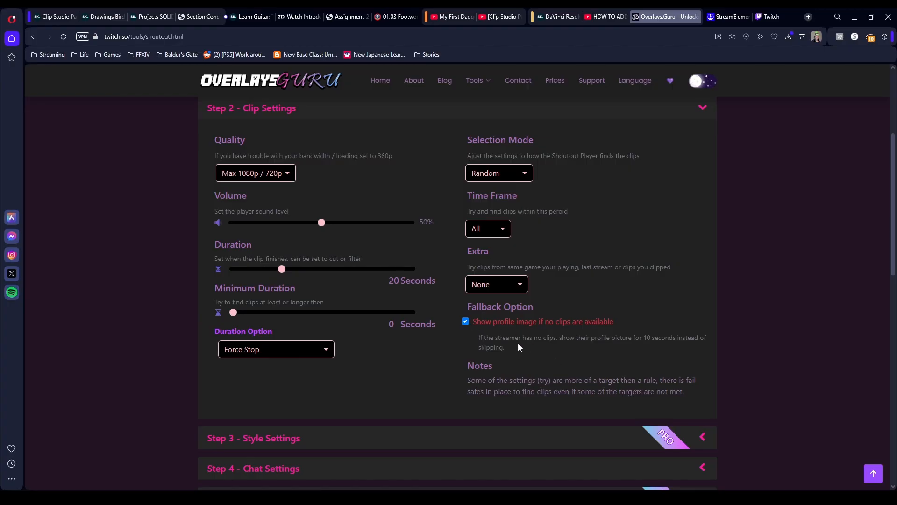
left_click(465, 321)
left_click(465, 322)
left_click(703, 108)
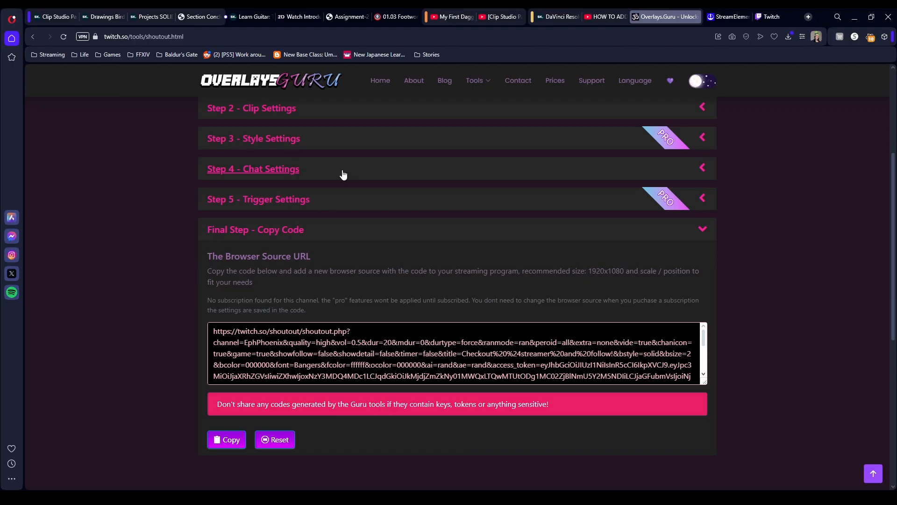
- Expand the Shoutout Player's chat settings, and copy the JWT token from the StreamElements account's channel page
left_click(290, 171)
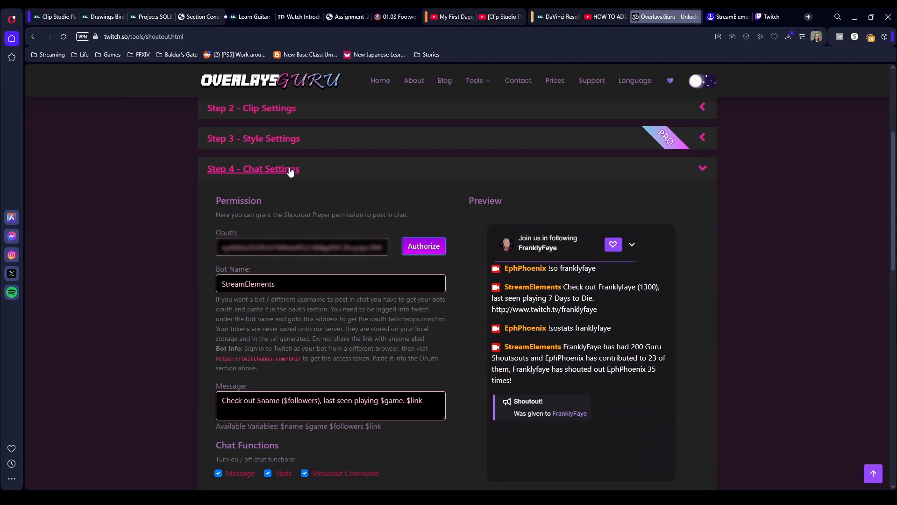
scroll(262, 159, "down", 1)
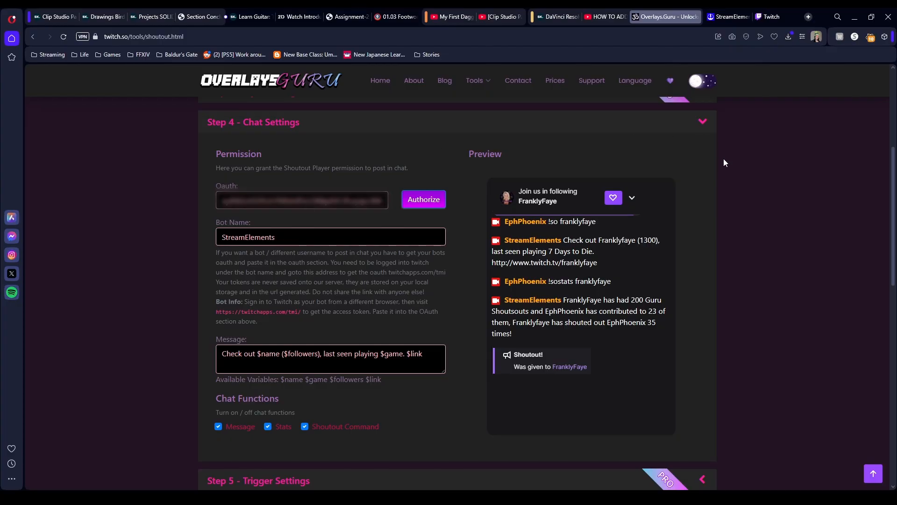
left_click(721, 18)
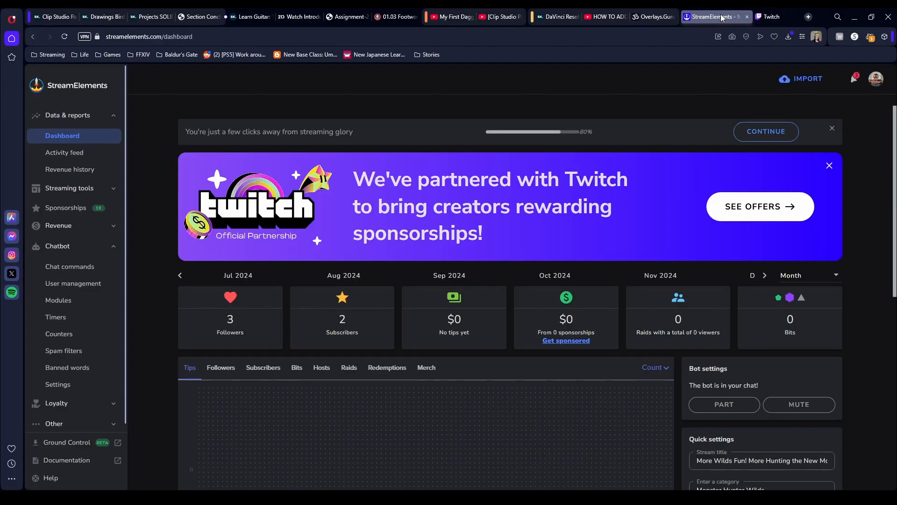
left_click(876, 79)
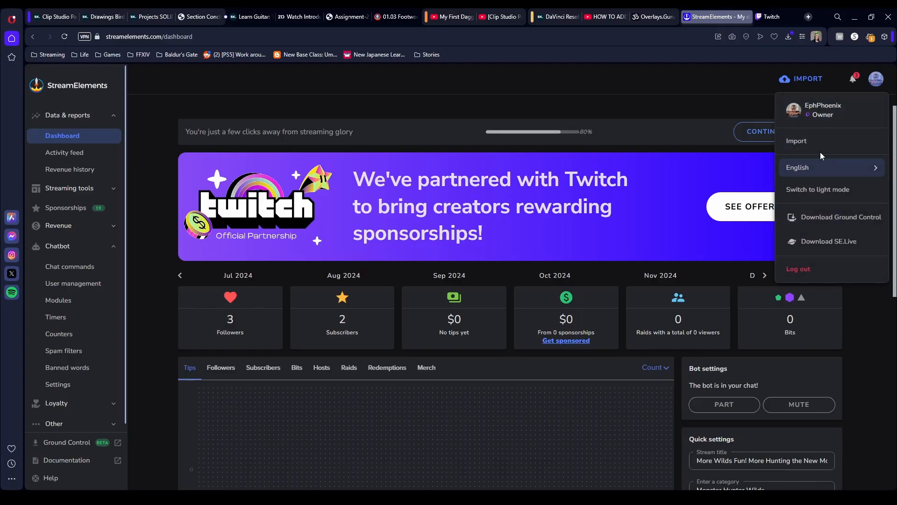
left_click(838, 110)
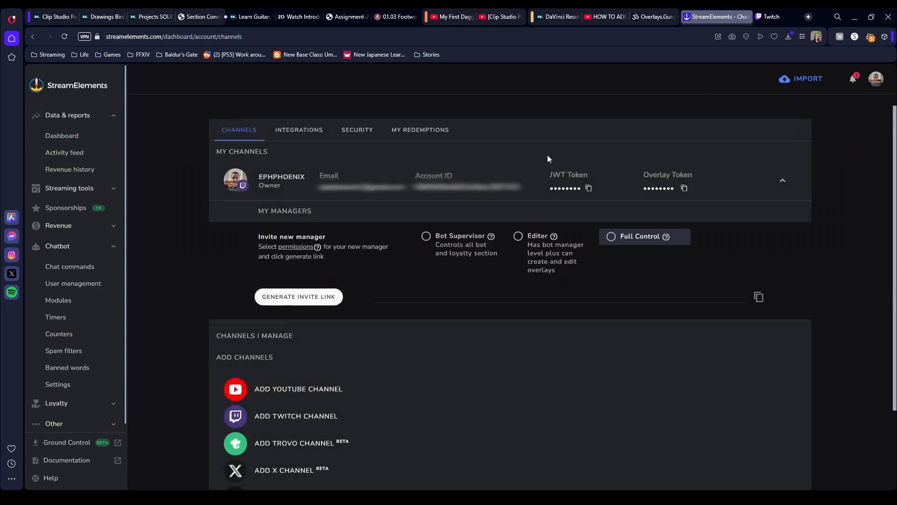
left_click(590, 188)
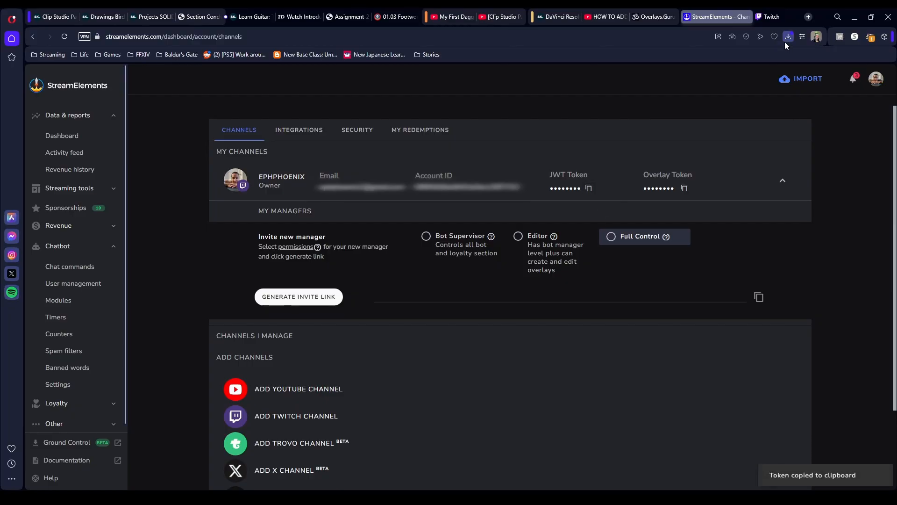
- Replace the Oauth value in the Shoutout Player's chat settings with the copied JWT token
left_click(643, 16)
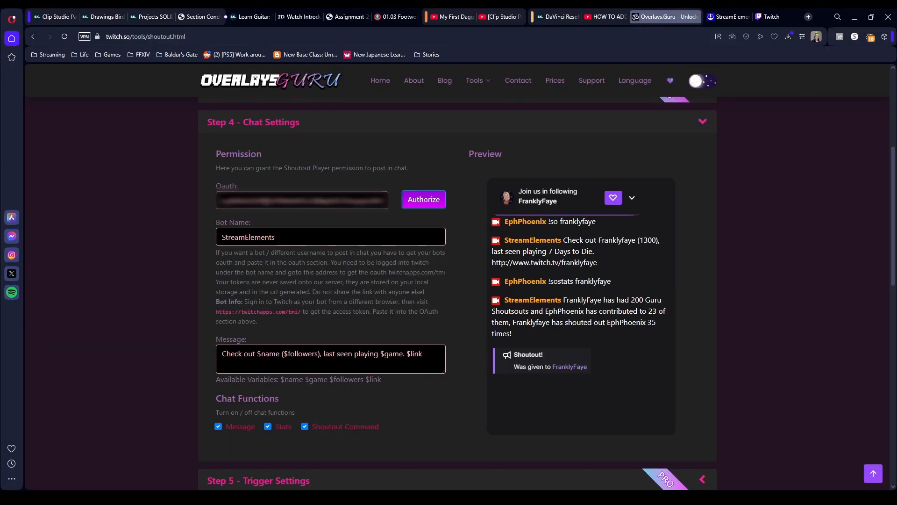
left_click(301, 200)
key("ctrl+a")
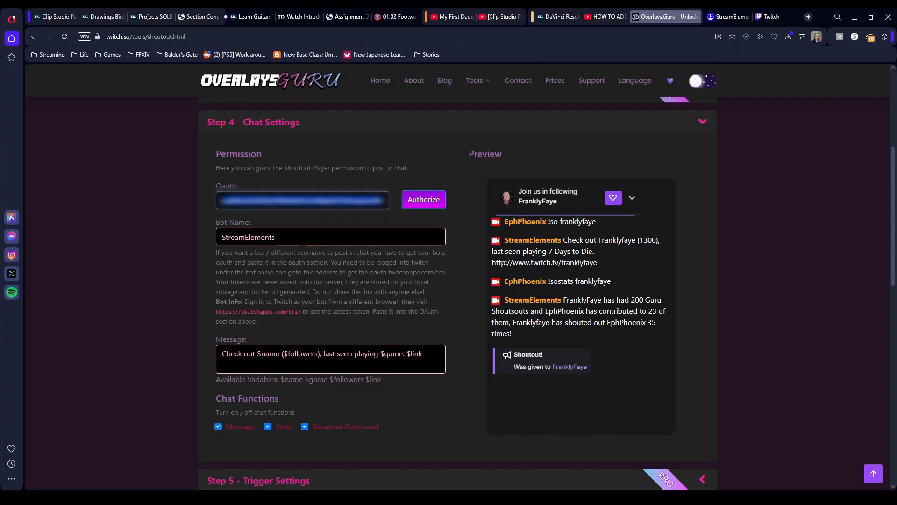
key("ctrl+v")
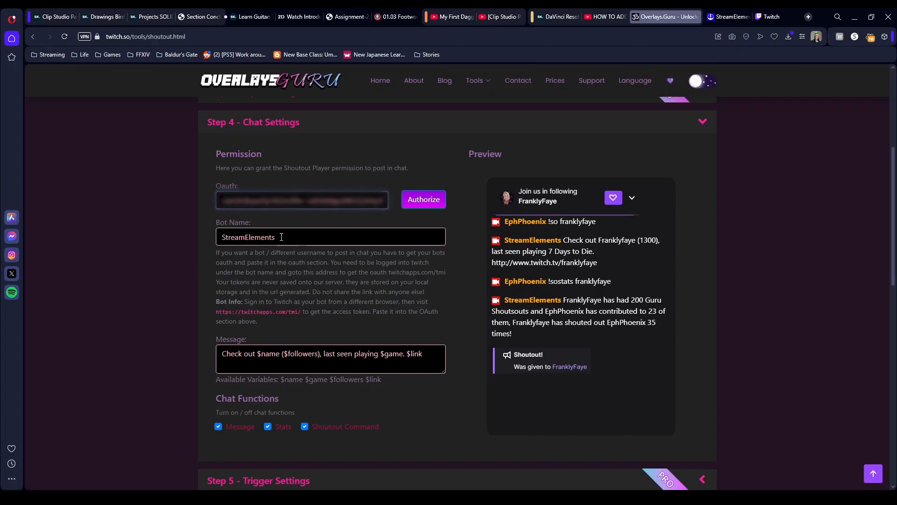
scroll(217, 266, "down", 1)
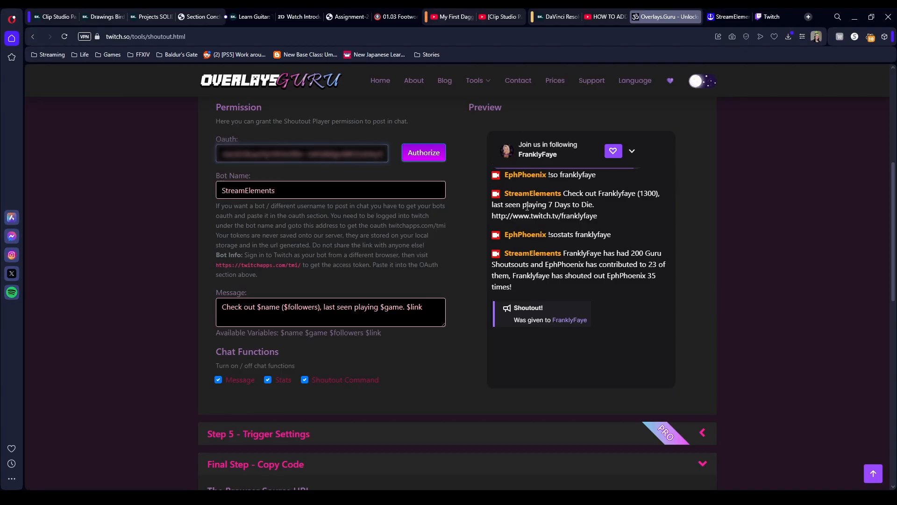
scroll(323, 289, "up", 1)
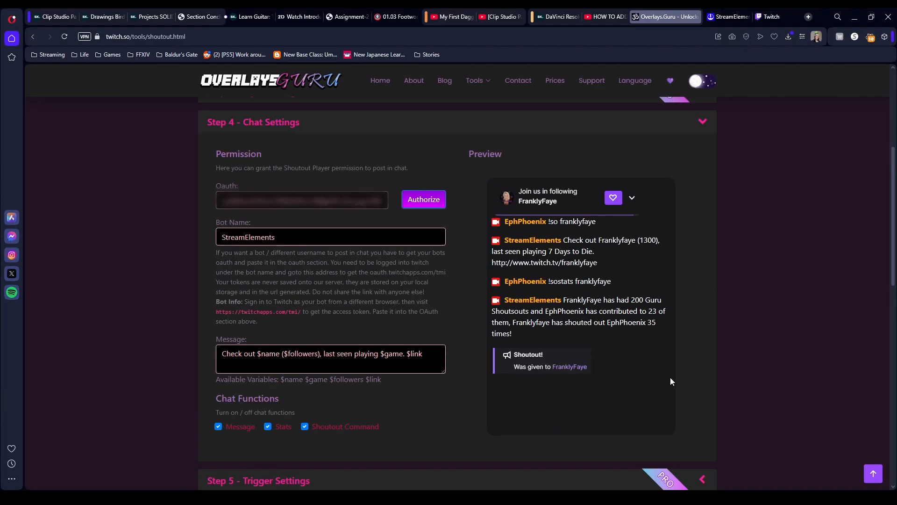
scroll(694, 379, "down", 7)
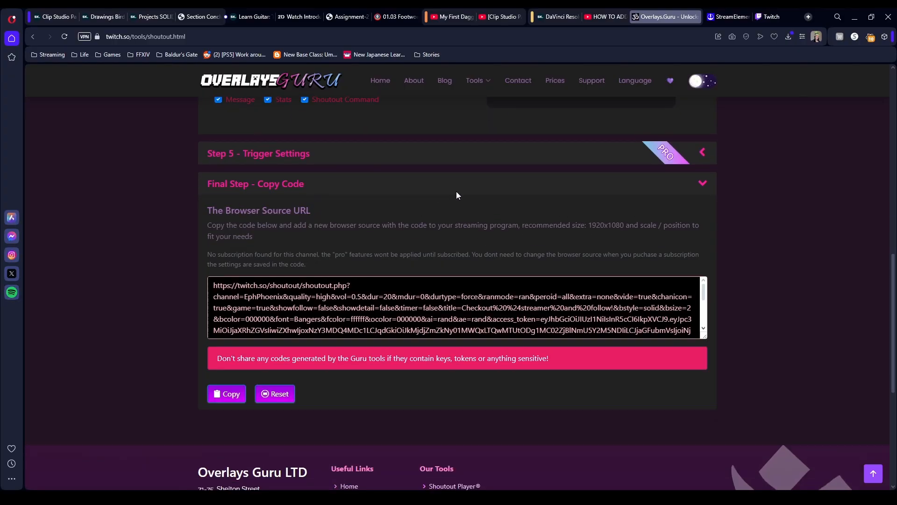
scroll(782, 209, "up", 15)
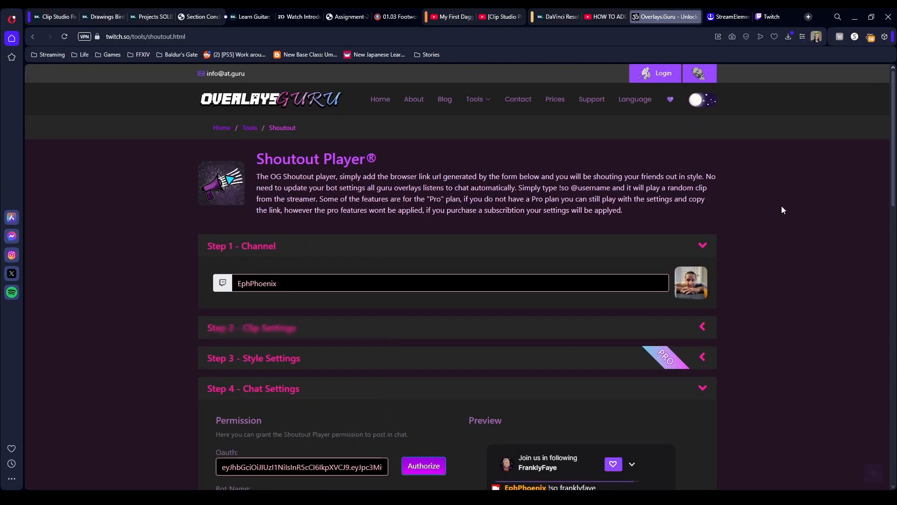
scroll(781, 210, "down", 15)
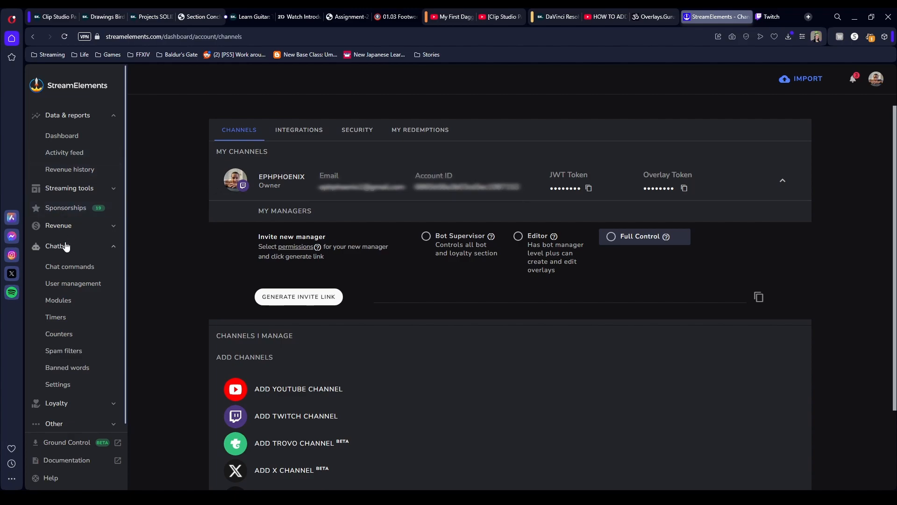
- Examine the custom !so chat command in StreamElements, including its name, response and user level options, and collapse its editor
left_click(70, 276)
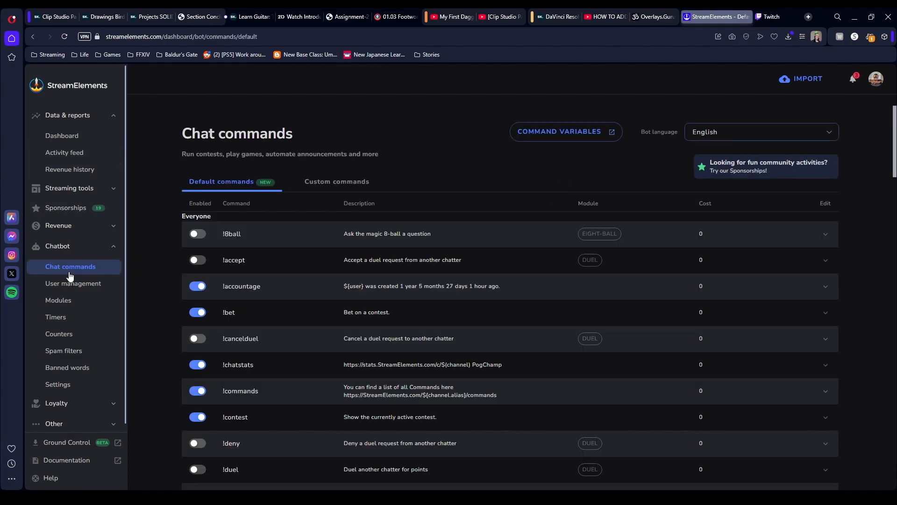
left_click(331, 184)
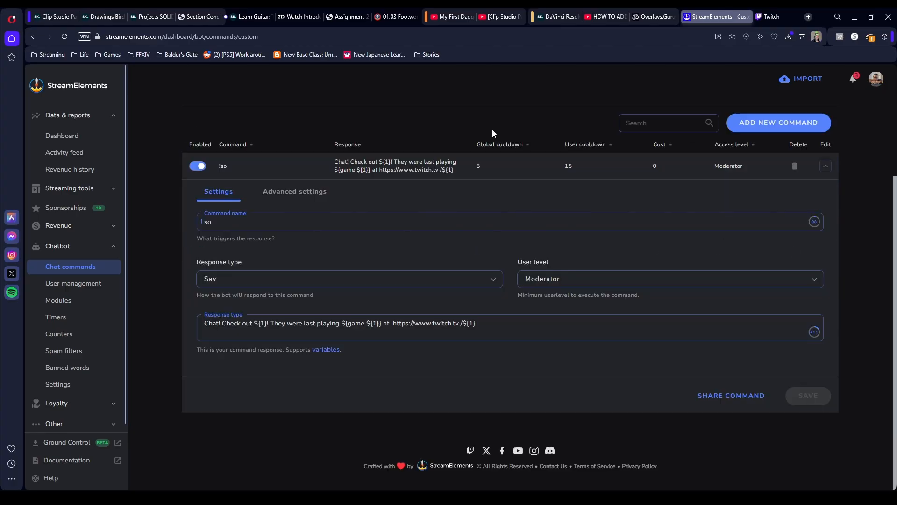
left_click(223, 221)
double_click(222, 222)
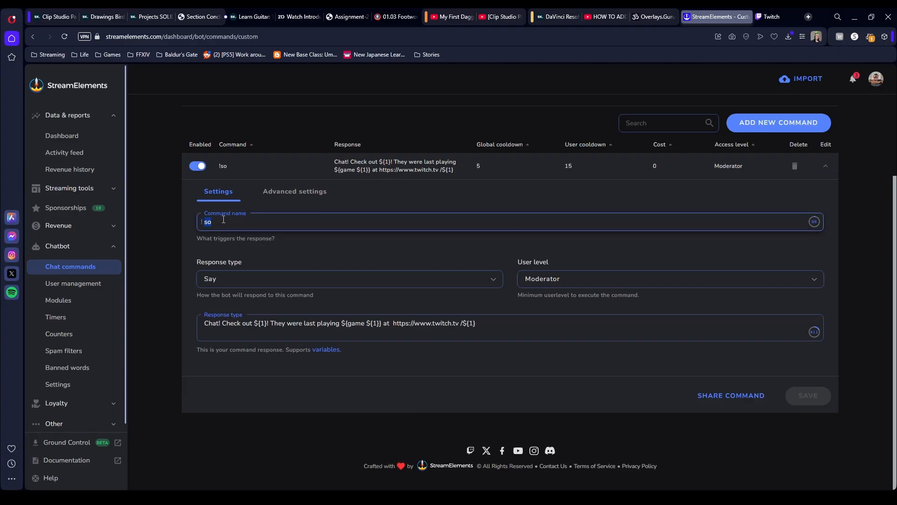
left_click(285, 253)
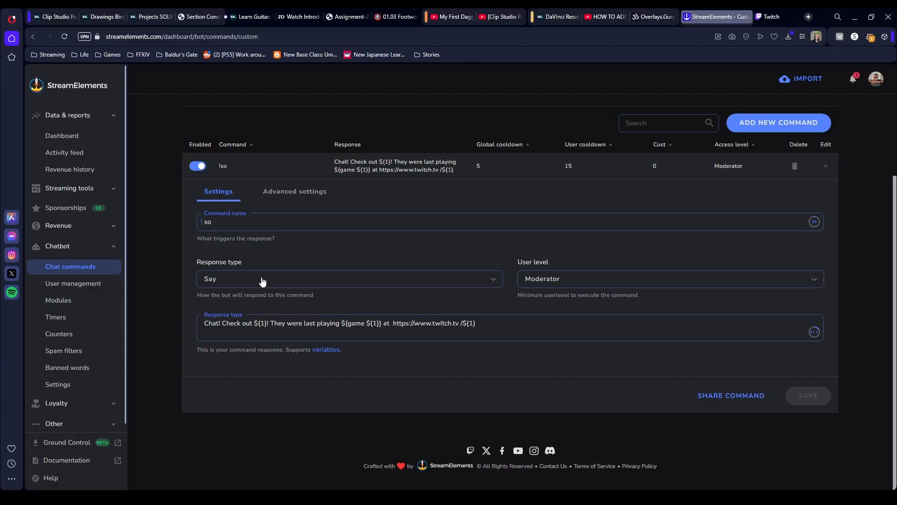
left_click(563, 281)
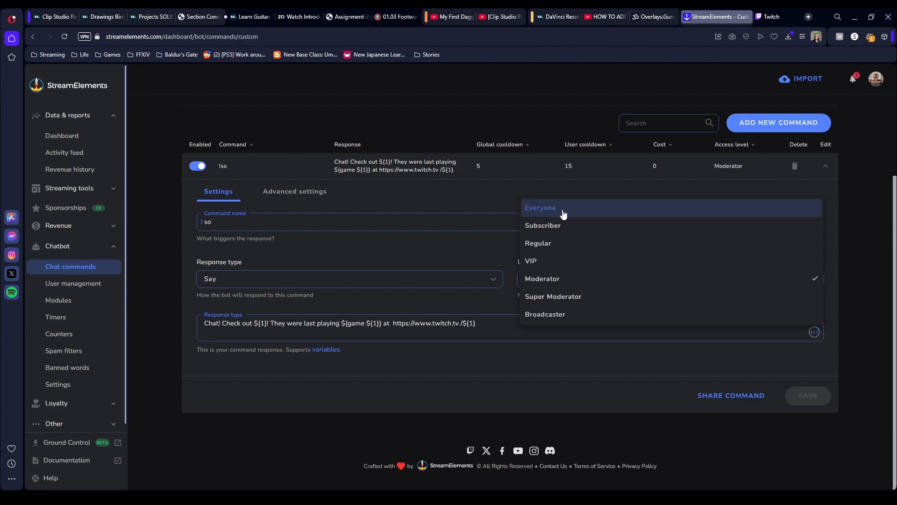
left_click(443, 245)
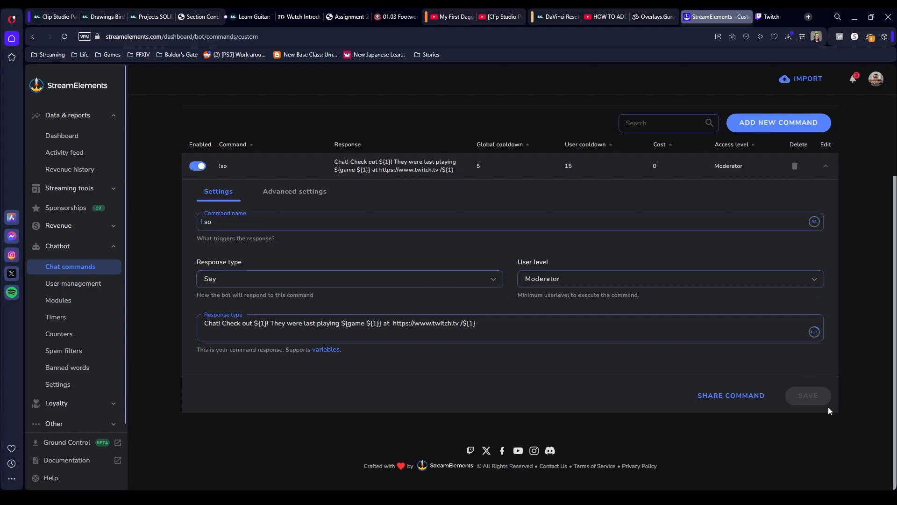
left_click(825, 166)
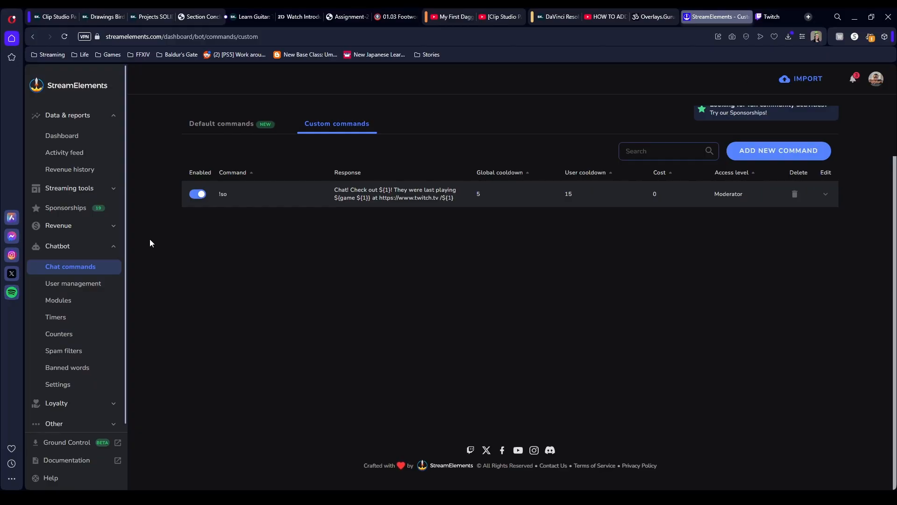
- Return to Overlays.Guru and copy the Shoutout Player's generated browser source URL
left_click(654, 17)
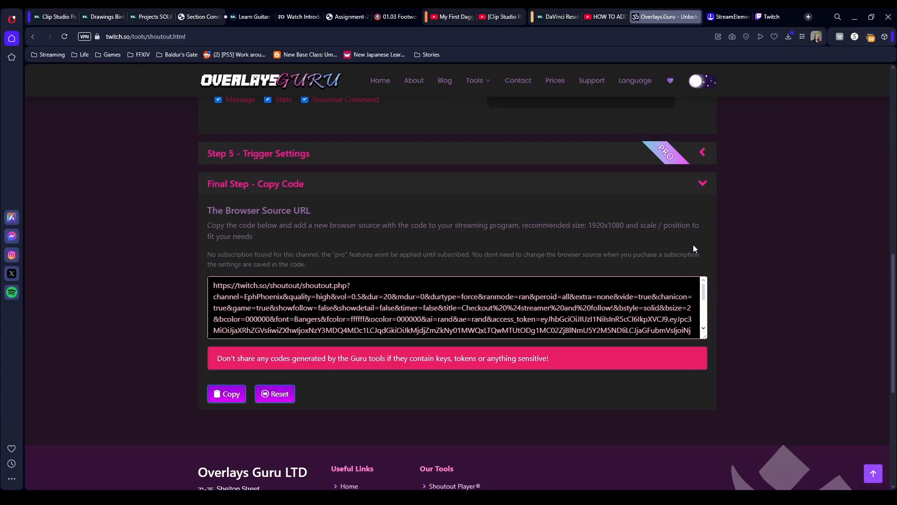
left_click(227, 394)
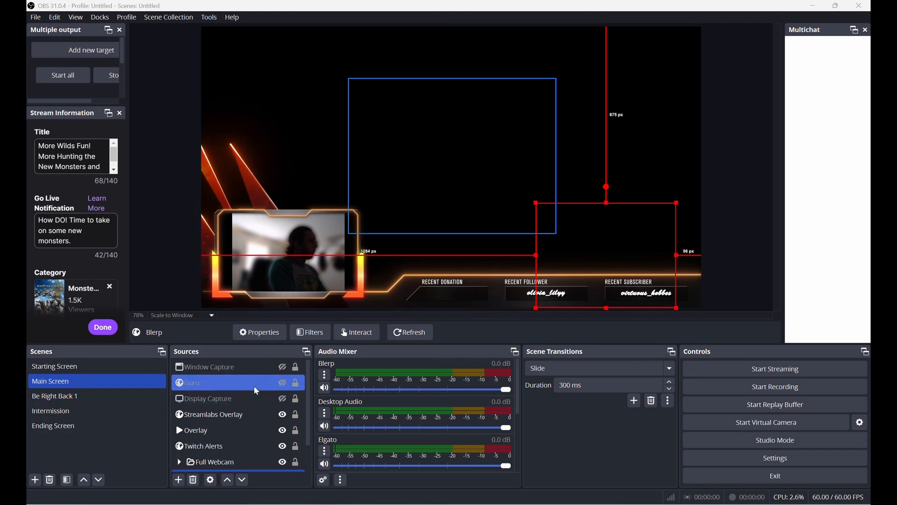
- Switch to OBS and add a new browser source named TG to the Main Screen scene
left_click(180, 480)
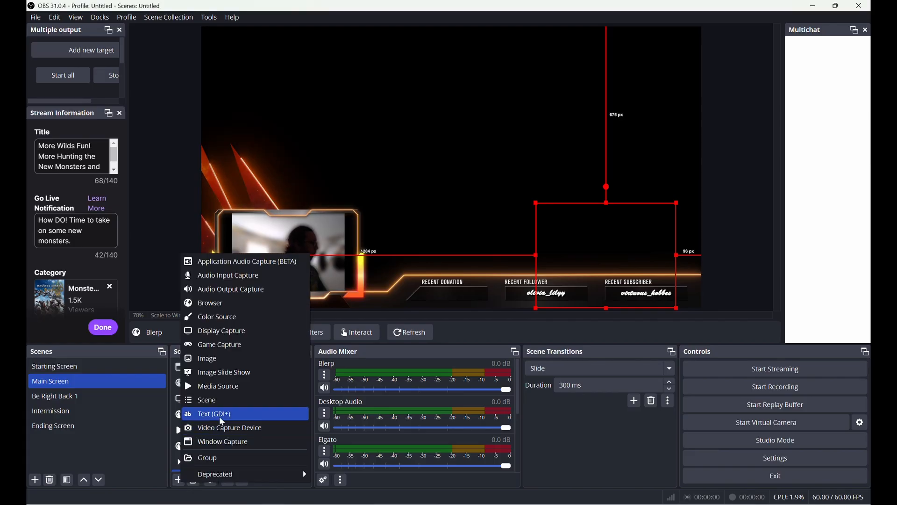
left_click(239, 304)
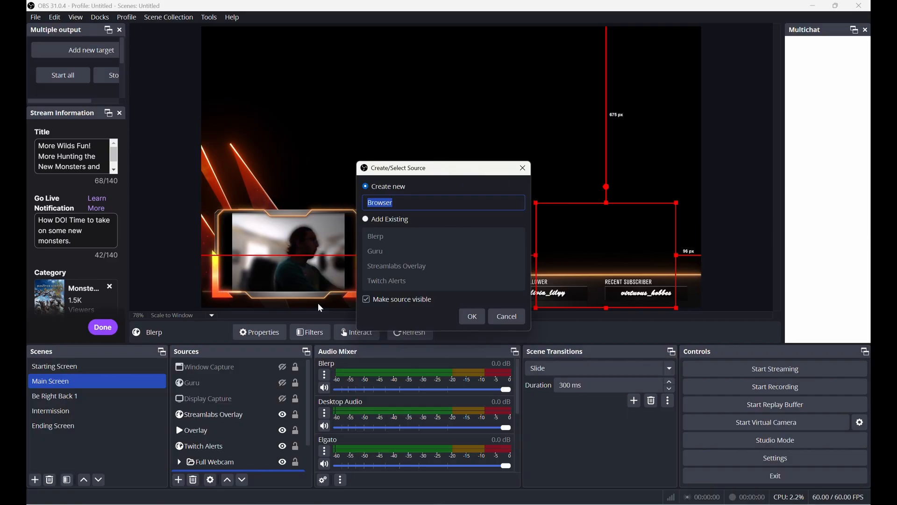
type("TG")
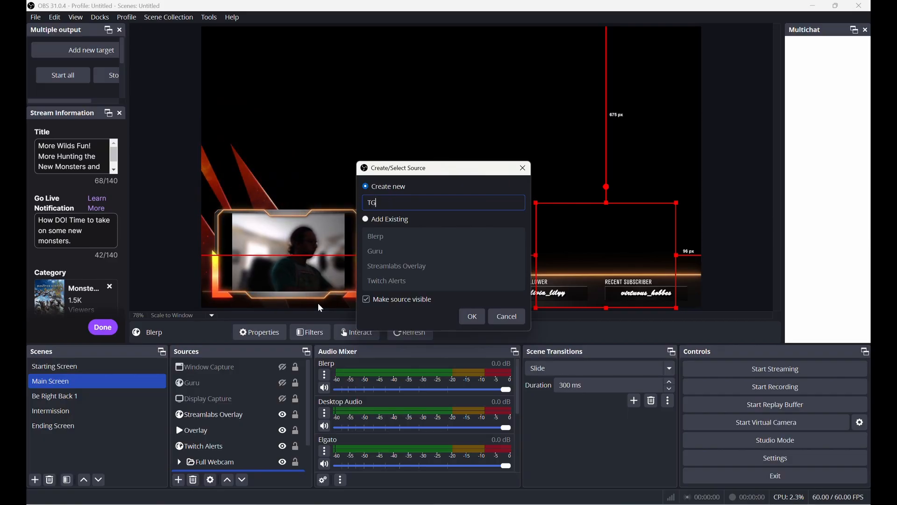
left_click(470, 316)
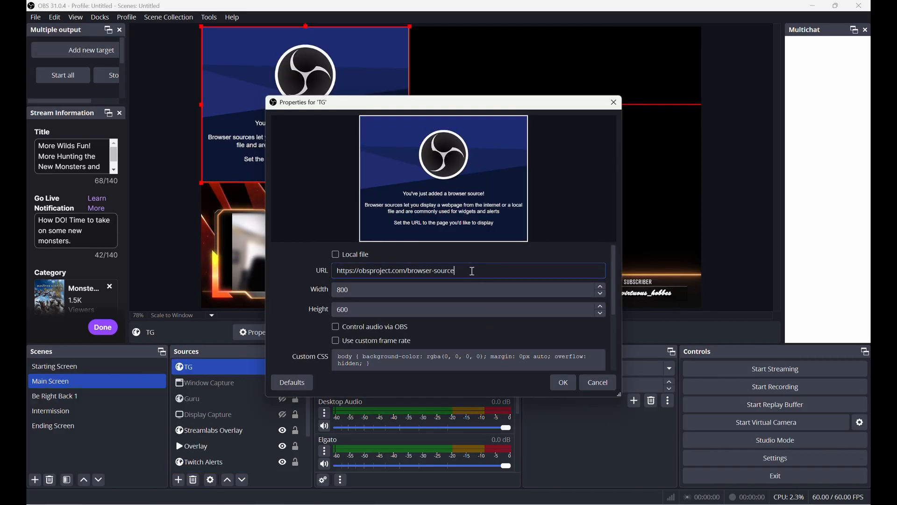
- Replace the TG source's URL with the copied Shoutout Player URL, and move the source towards the centre of the canvas
left_click_drag(470, 271, 343, 264)
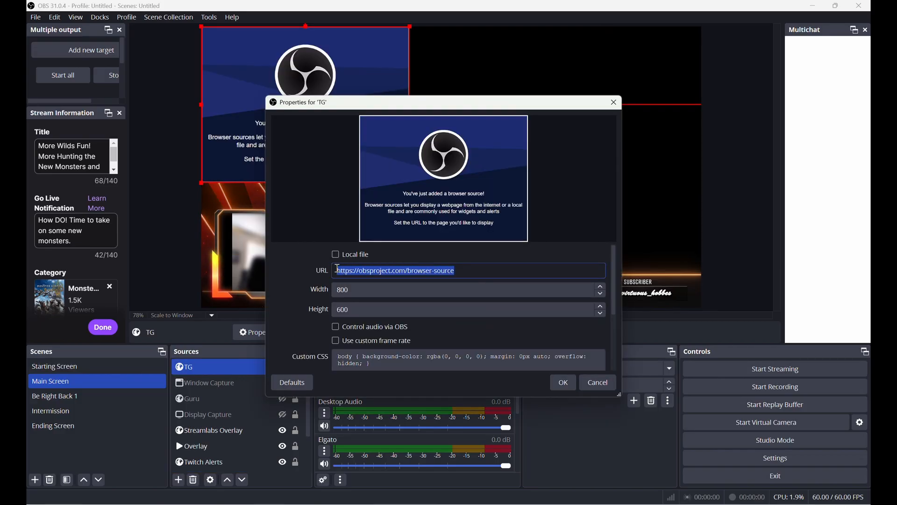
key("ctrl+v")
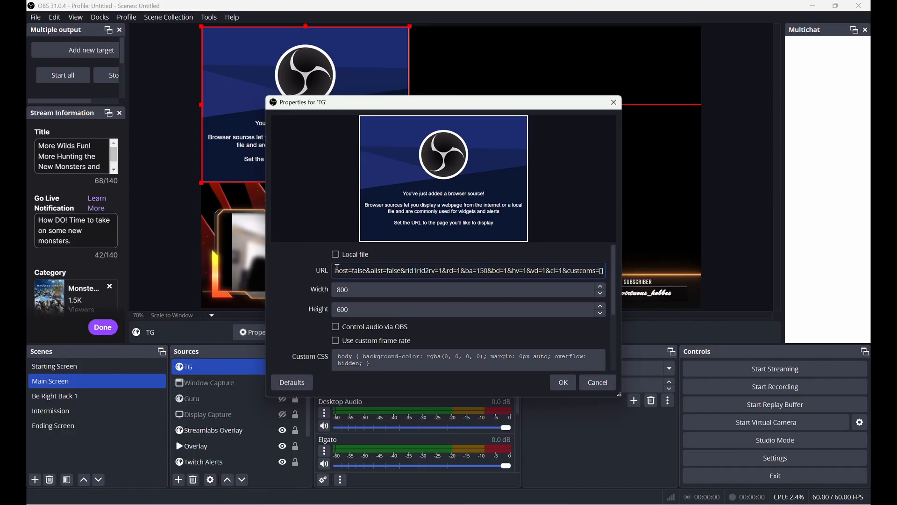
key("Return")
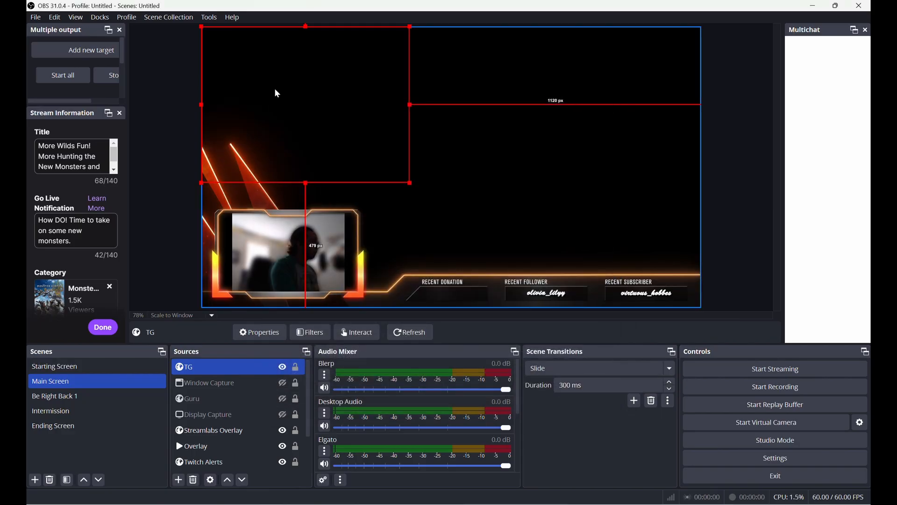
left_click_drag(275, 90, 428, 144)
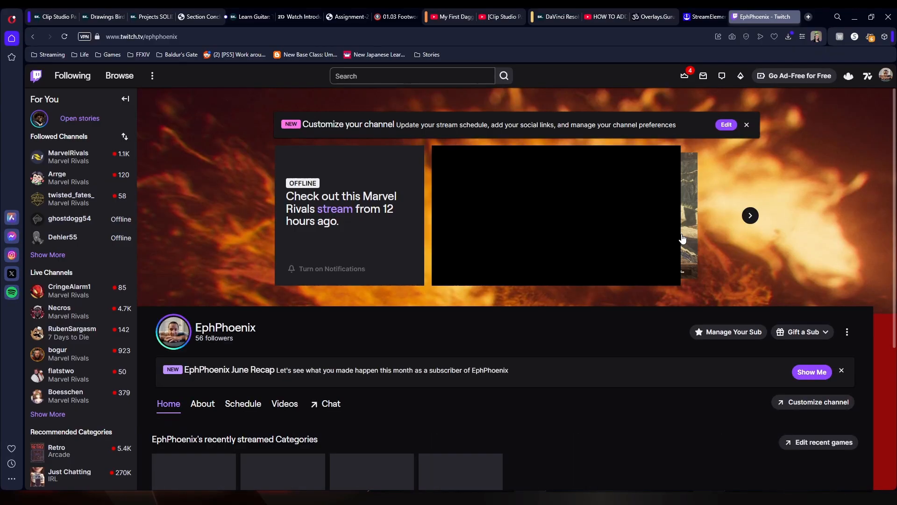
- Open the Twitch channel's stream chat and send the !so command with a streamer's username
left_click(330, 407)
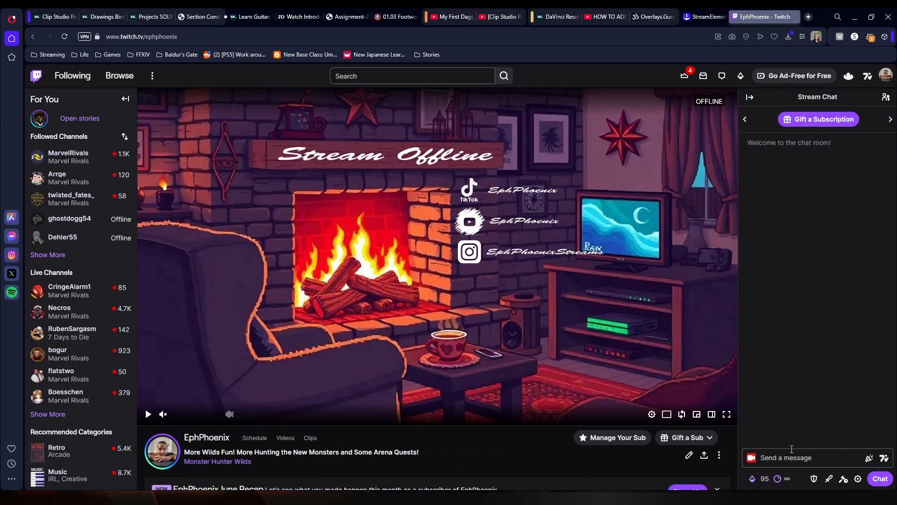
left_click(797, 458)
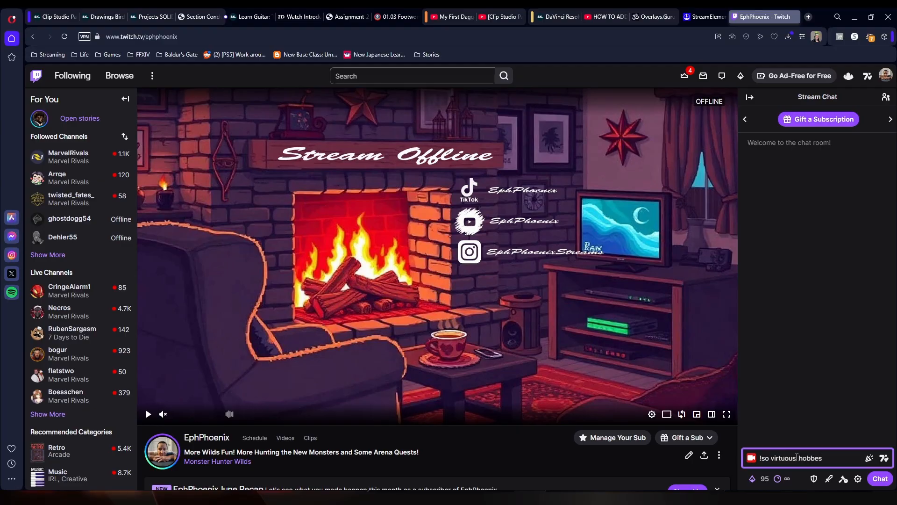
key("Return")
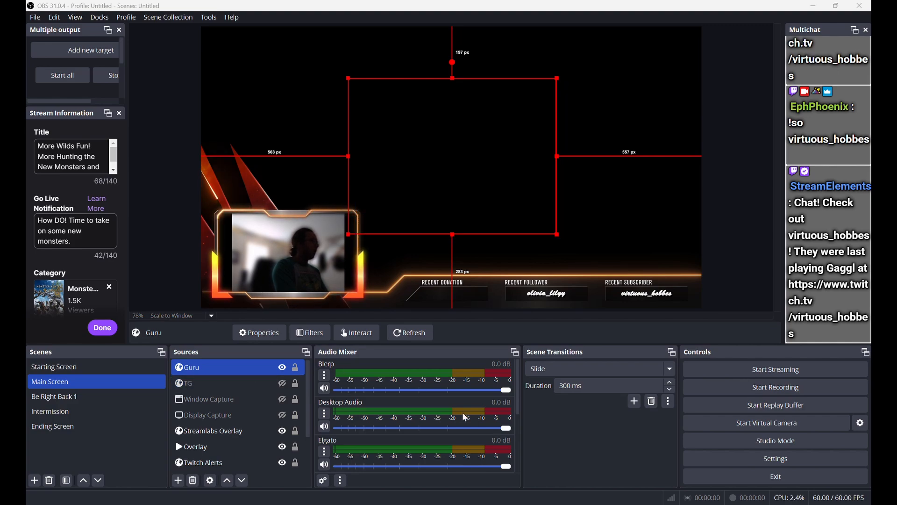
- Return to OBS and select the Guru browser source in the Main Screen scene
left_click(243, 364)
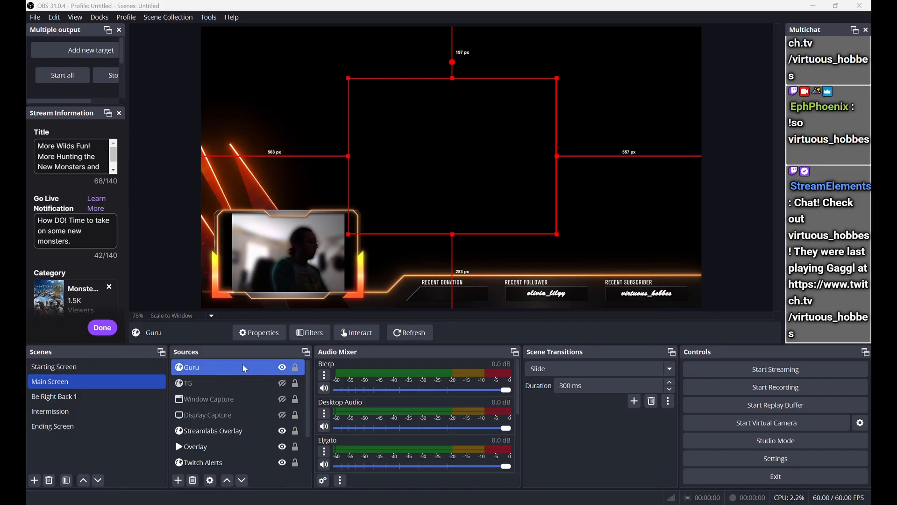